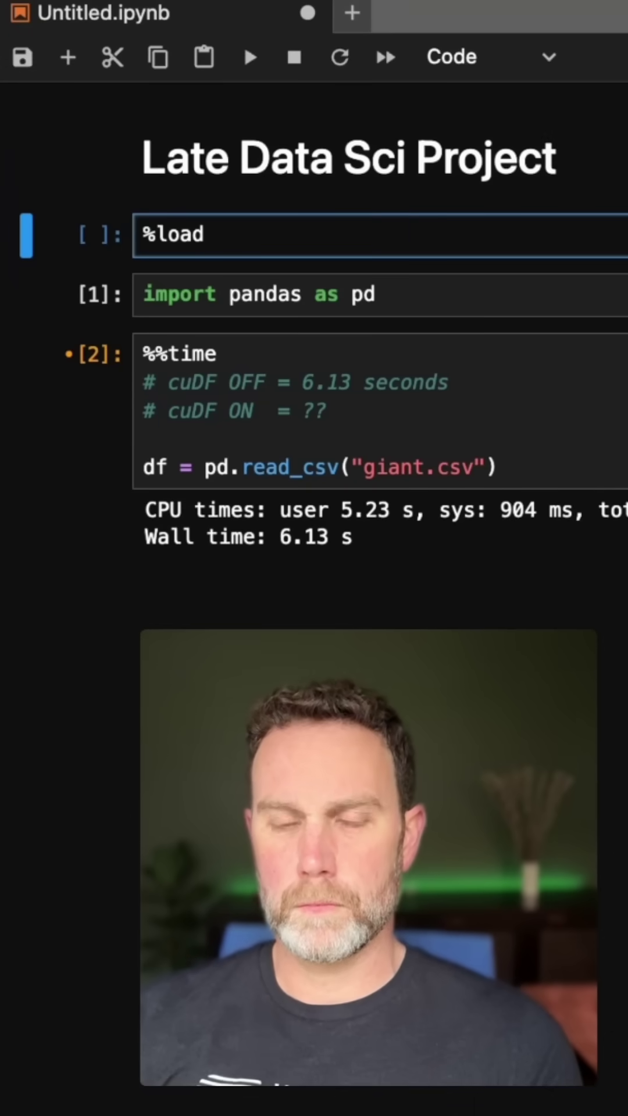
text(_ext cudf.pandas)
Run the %load_ext cudf.pandas and pandas import cells, then rerun the giant.csv read
key(shift+Return)
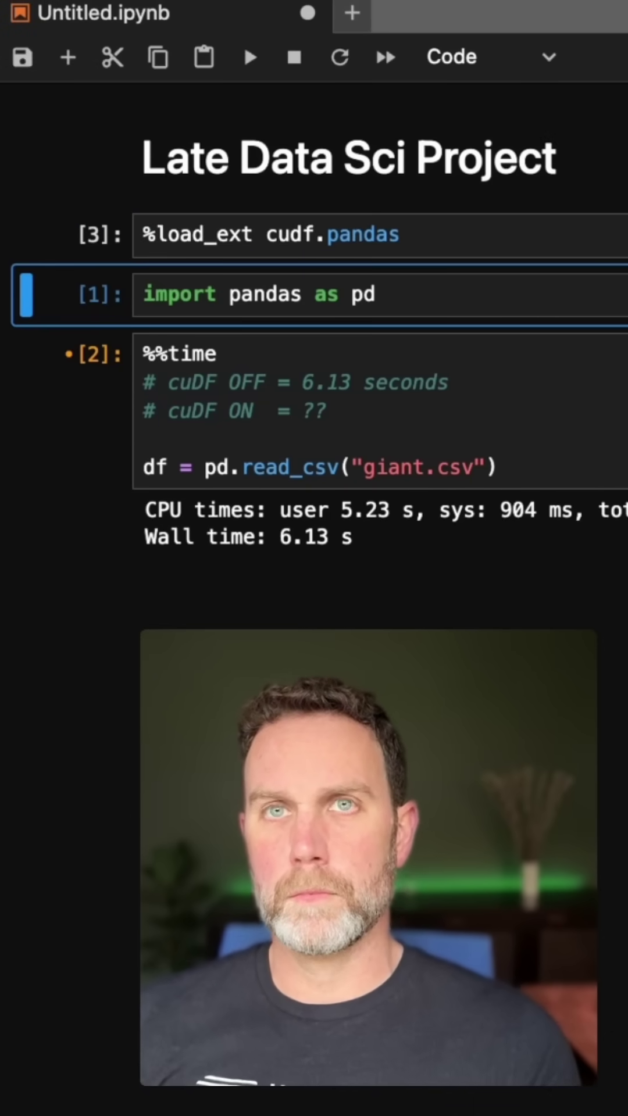
key(shift+Return)
key(shift+Return)
key(BackSpace)
key(BackSpace)
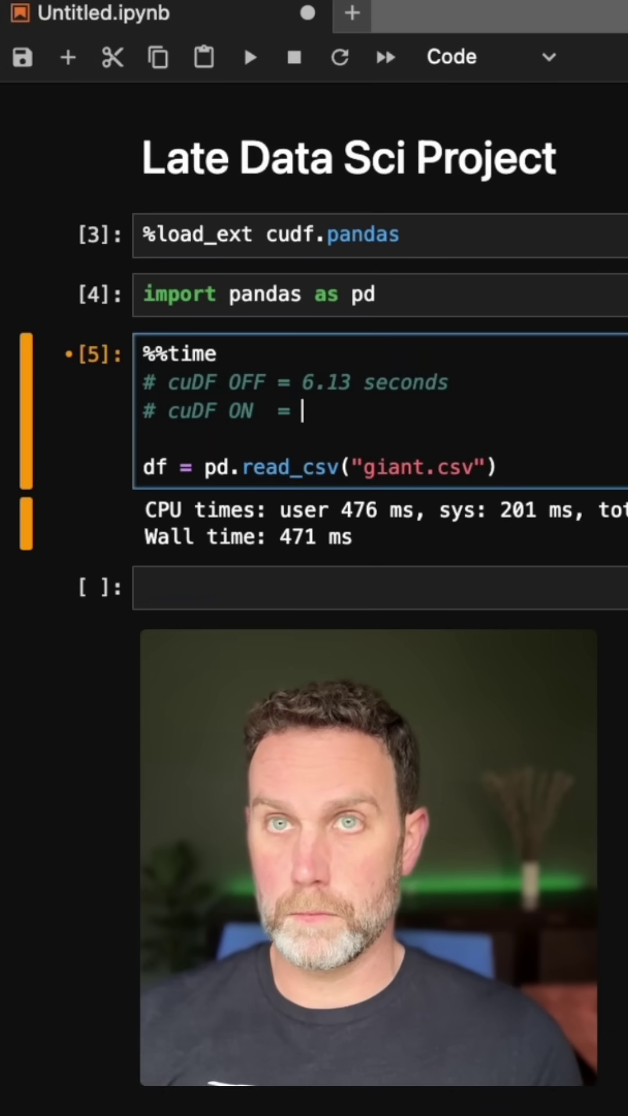
text(0.471 seconds)
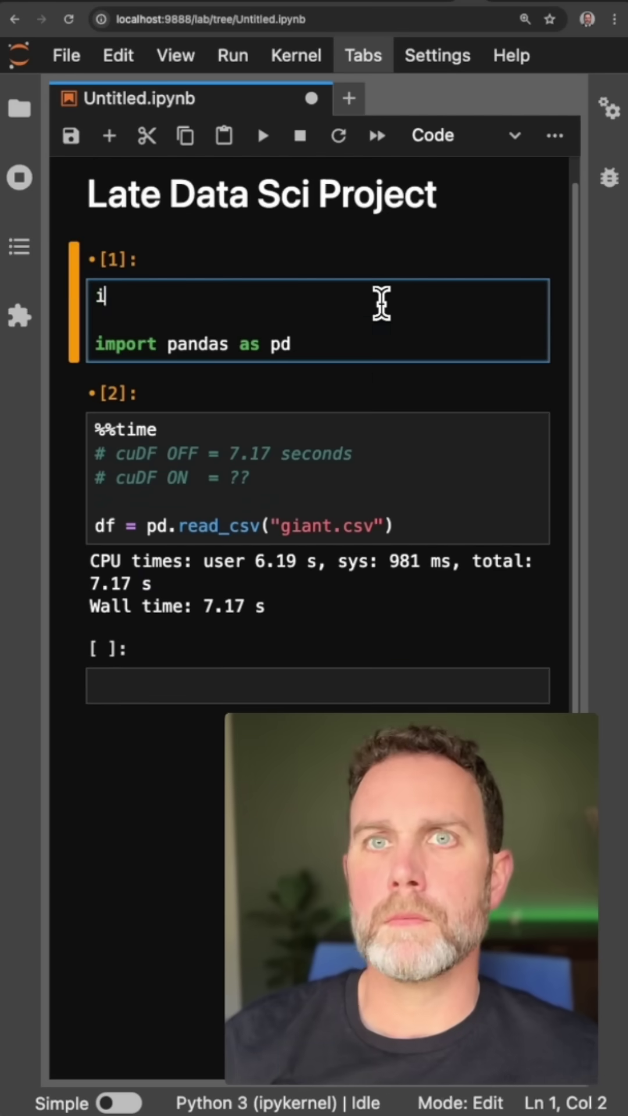
text(mport cudf.panda)
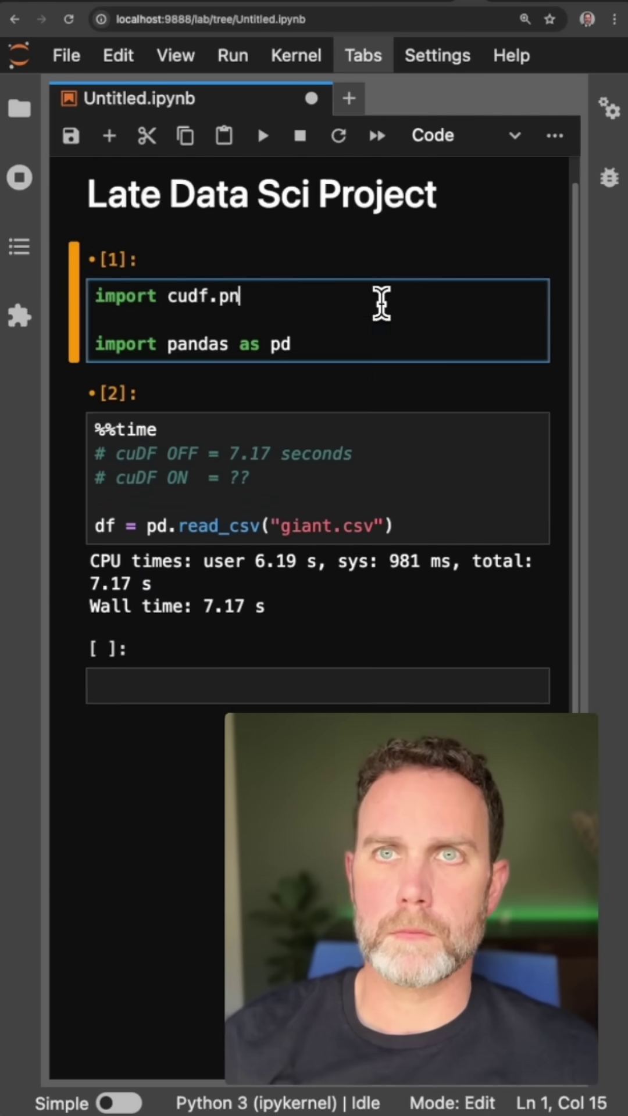
text(s)
Add import cudf.pandas with cudf.pandas.install() and rerun the giant.csv timing (453 ms)
key(Return)
text(cudf.pandas.ins)
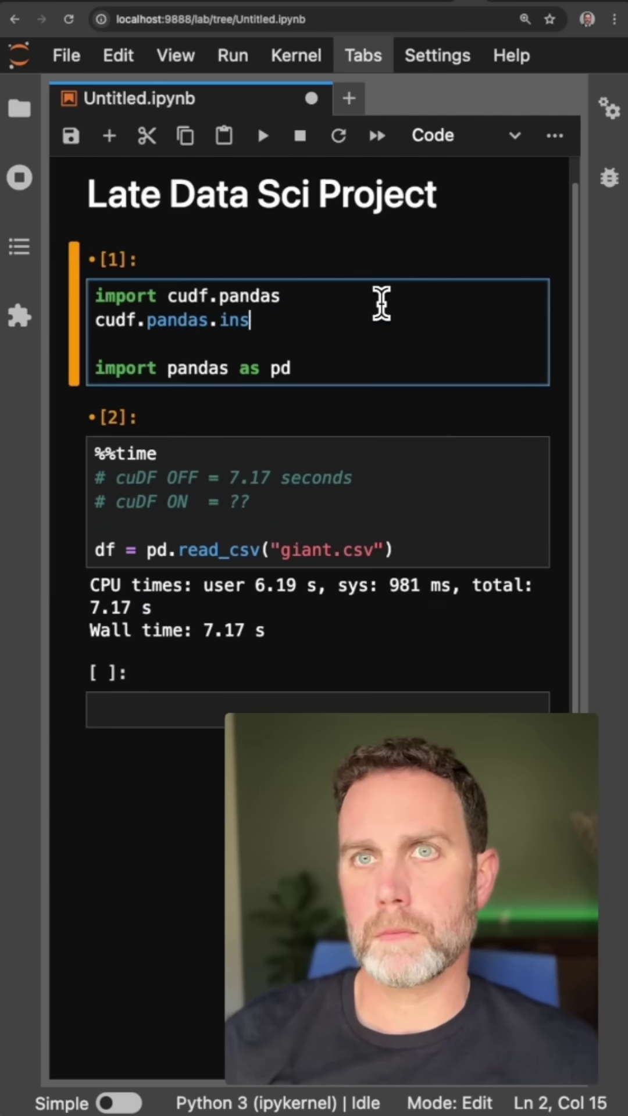
text(tall())
key(shift+Return)
key(shift+Return)
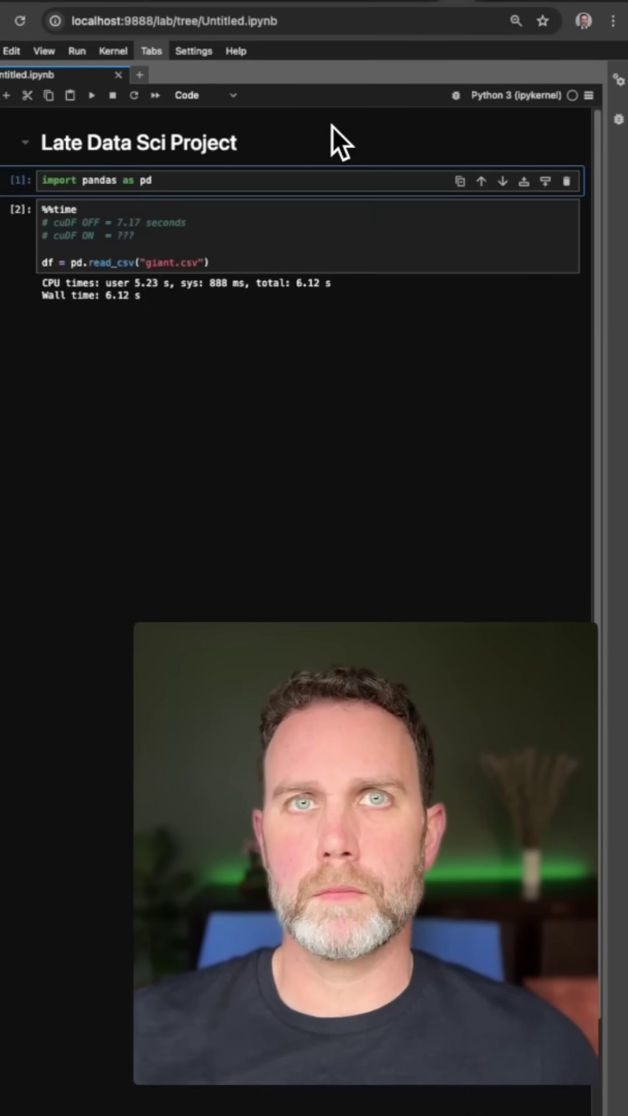
key(Return)
text(!nvidia-)
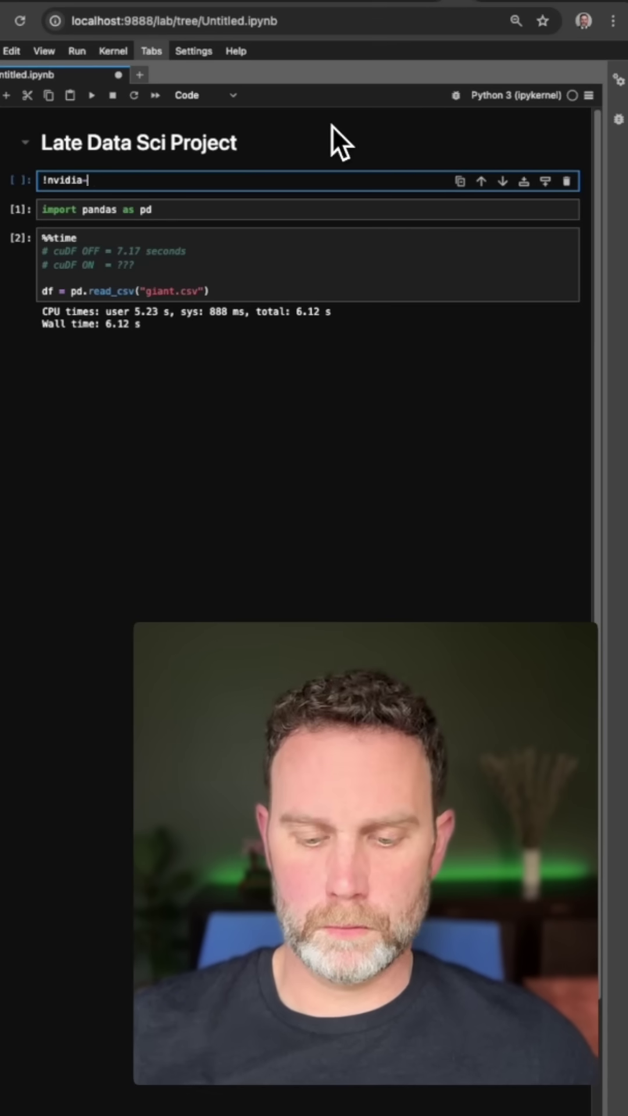
text(smi)
Confirm CUDA 12.4 with !nvidia-smi, then open the RAPIDS Installation Guide
key(shift+Return)
drag(532, 226, 430, 227)
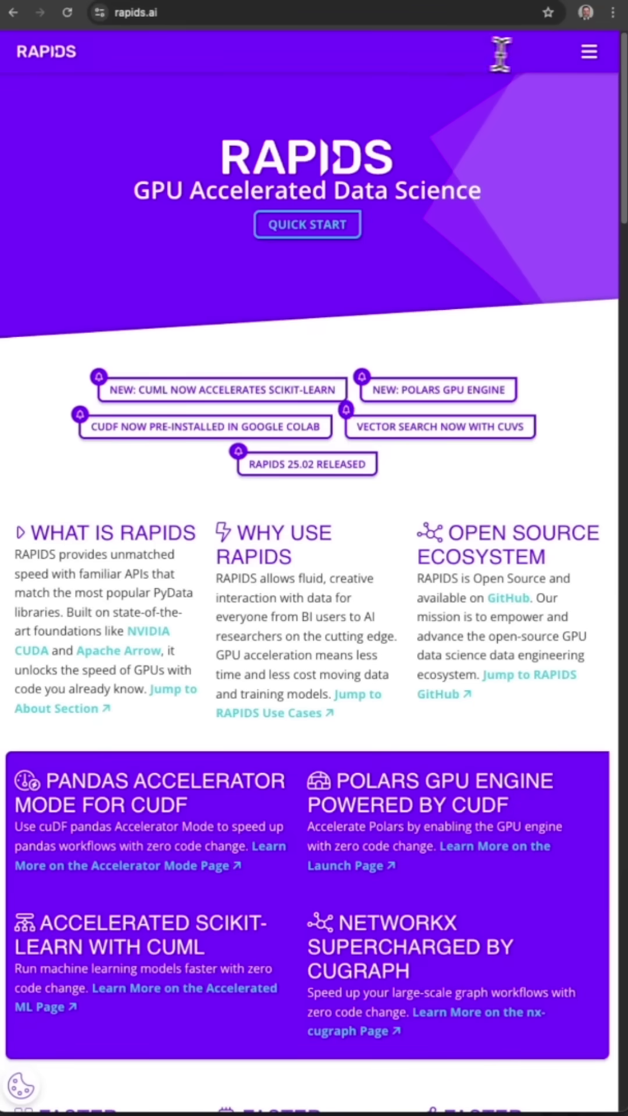
click(584, 54)
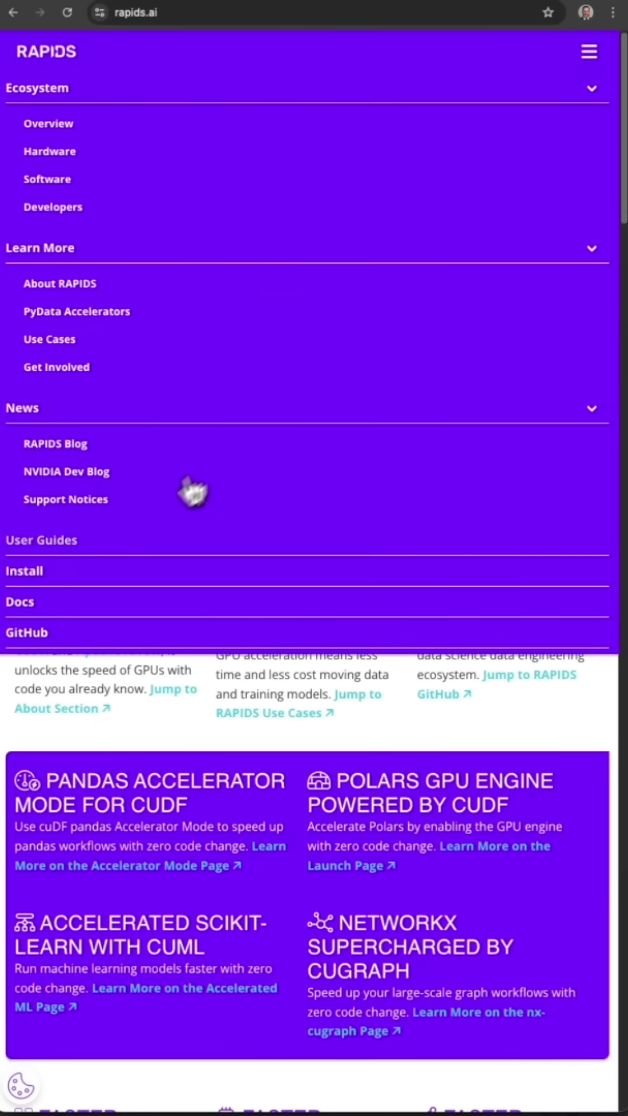
click(70, 570)
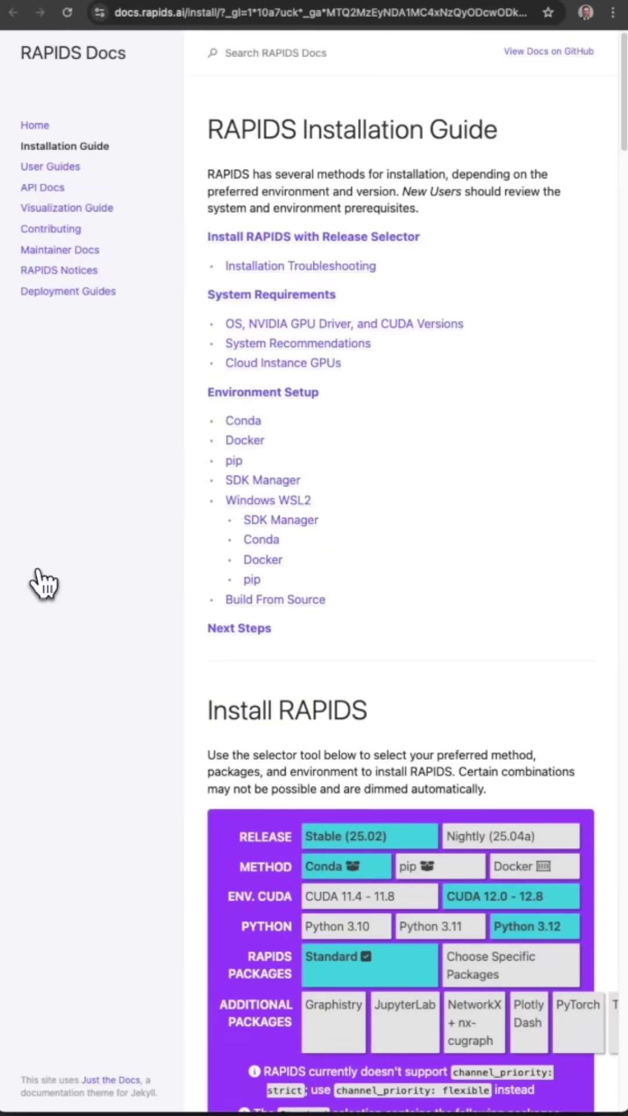
scroll(212, 638, down, 2)
scroll(274, 643, down, 3)
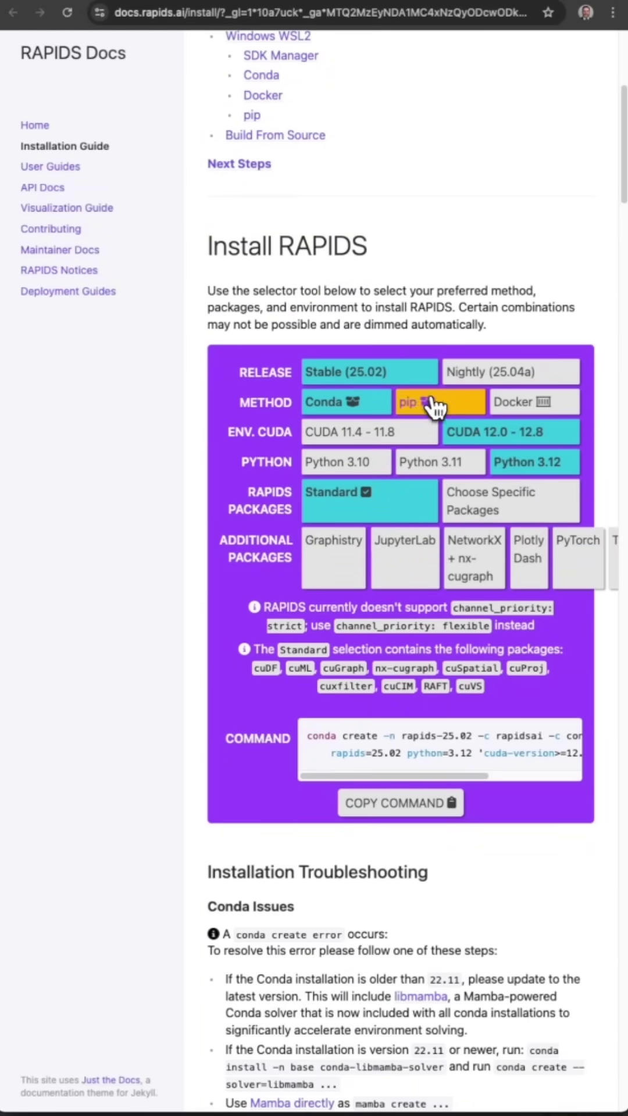
Set the RAPIDS install selector to pip with cuDF as the only package, giving a cudf-cu12 command
click(434, 407)
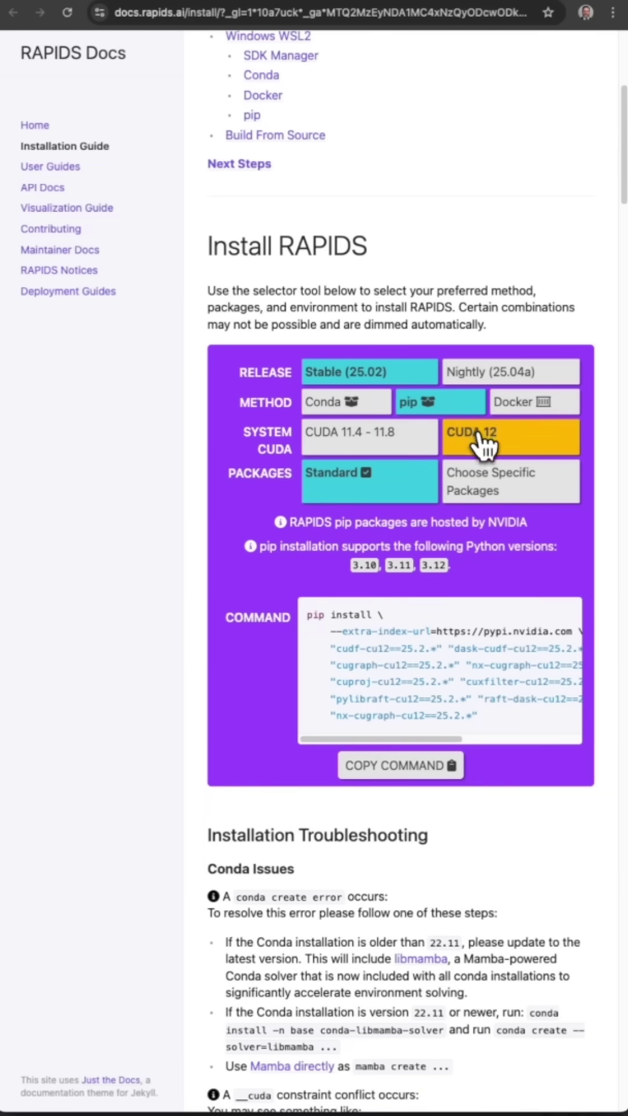
click(491, 485)
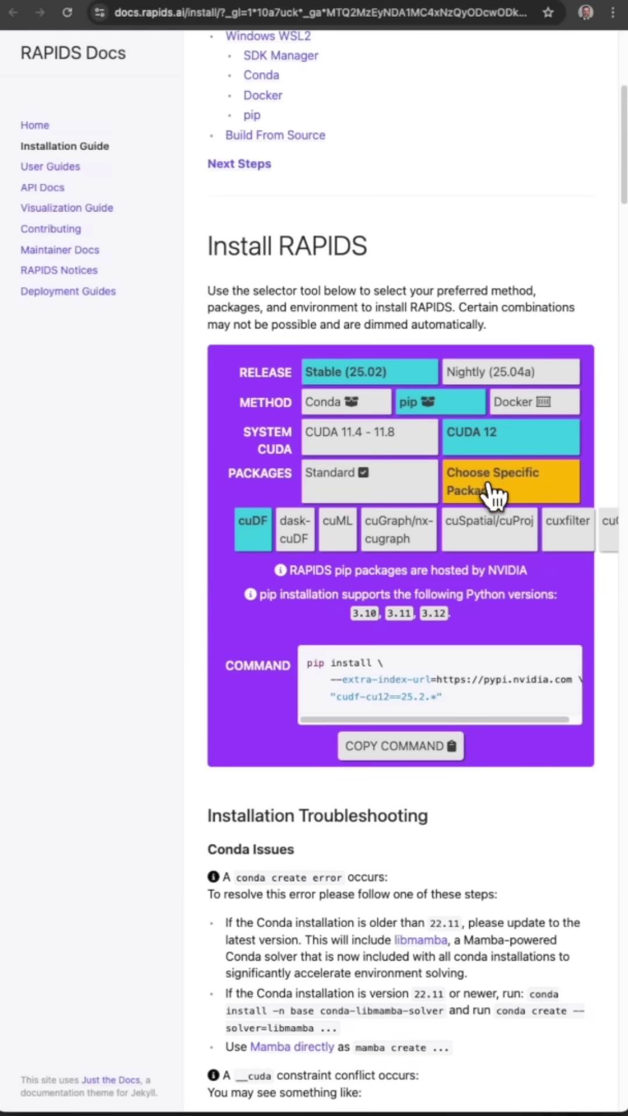
click(272, 540)
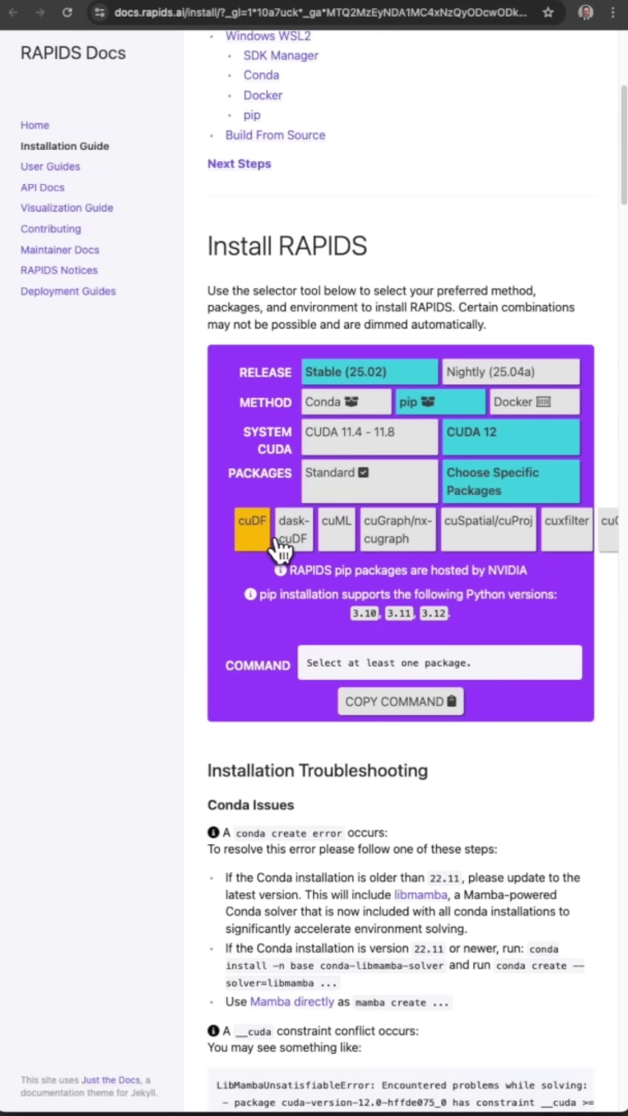
click(262, 541)
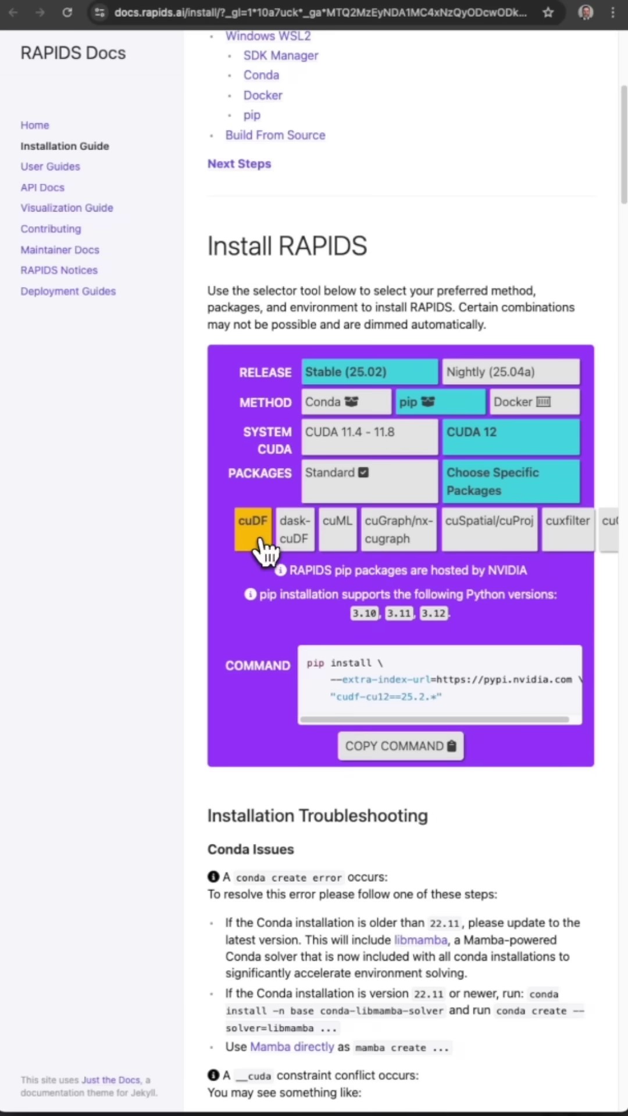